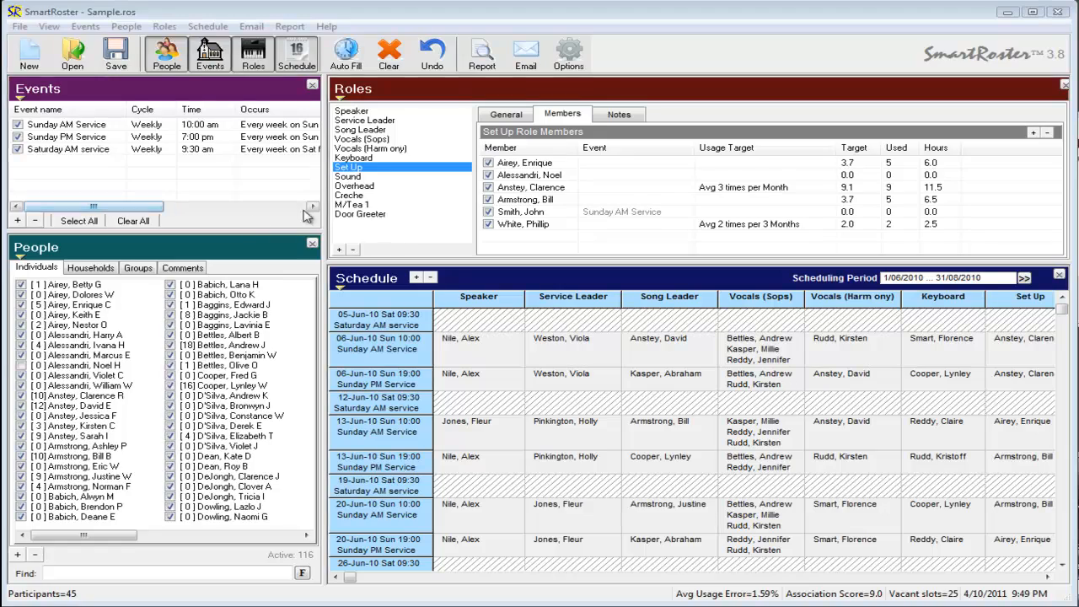
Review the member lists of the existing roles, one role at a time.
click(358, 112)
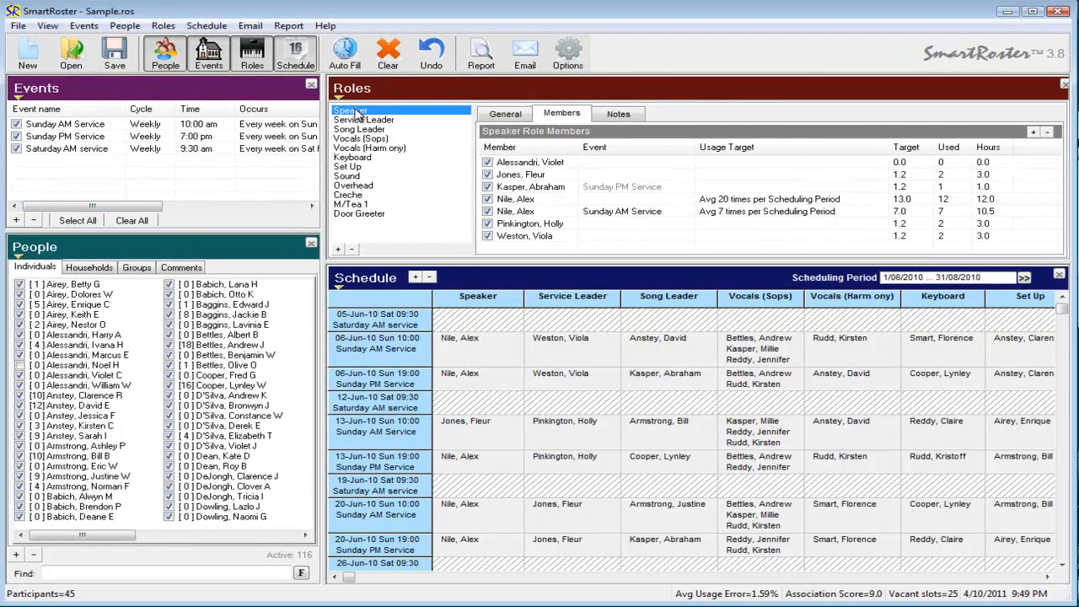
click(374, 122)
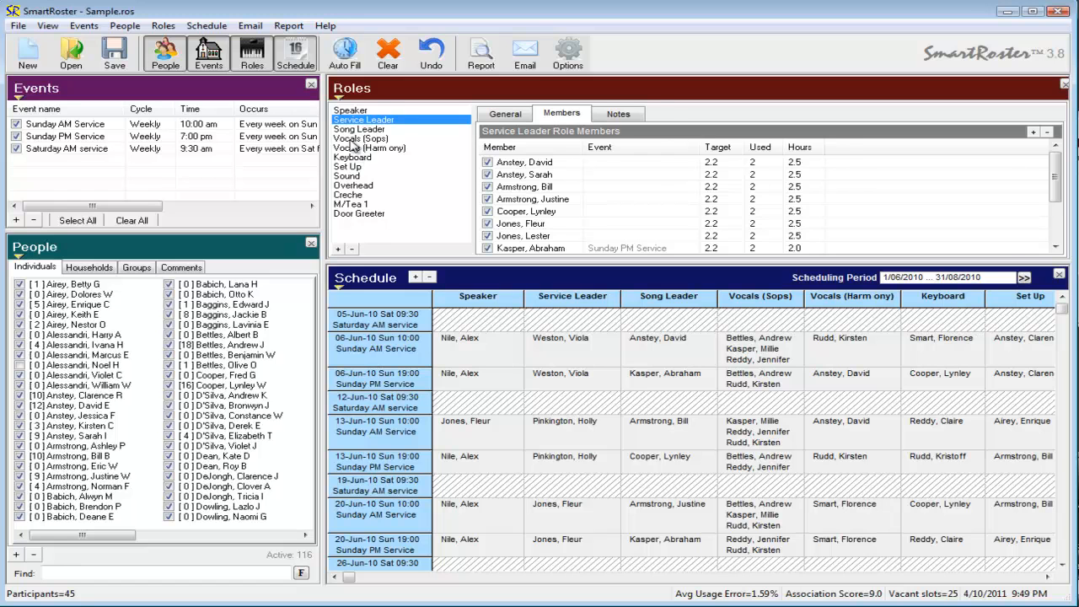
click(357, 139)
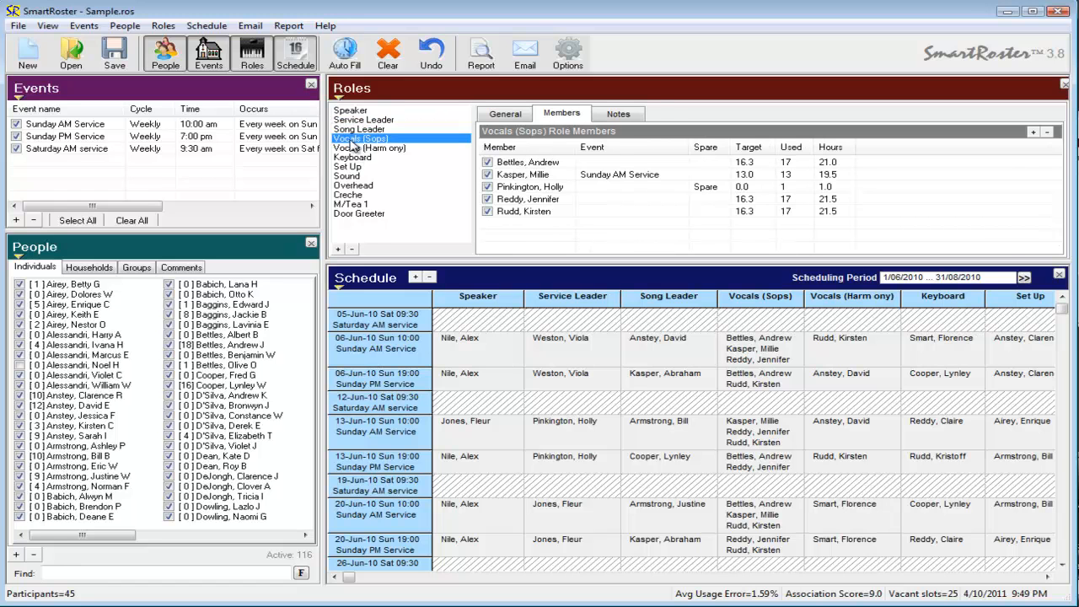
click(354, 216)
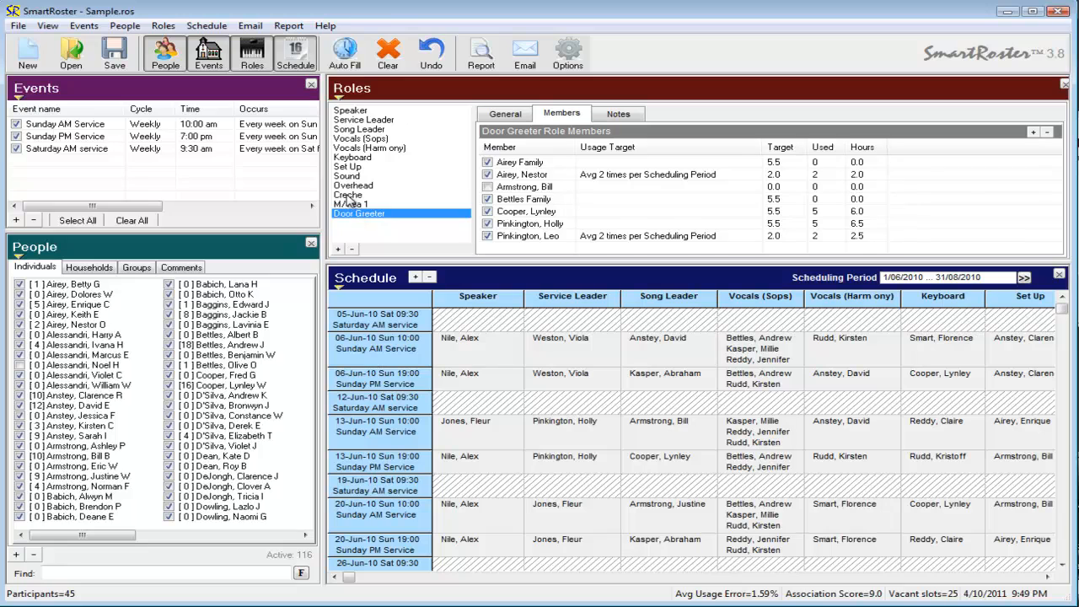
click(348, 196)
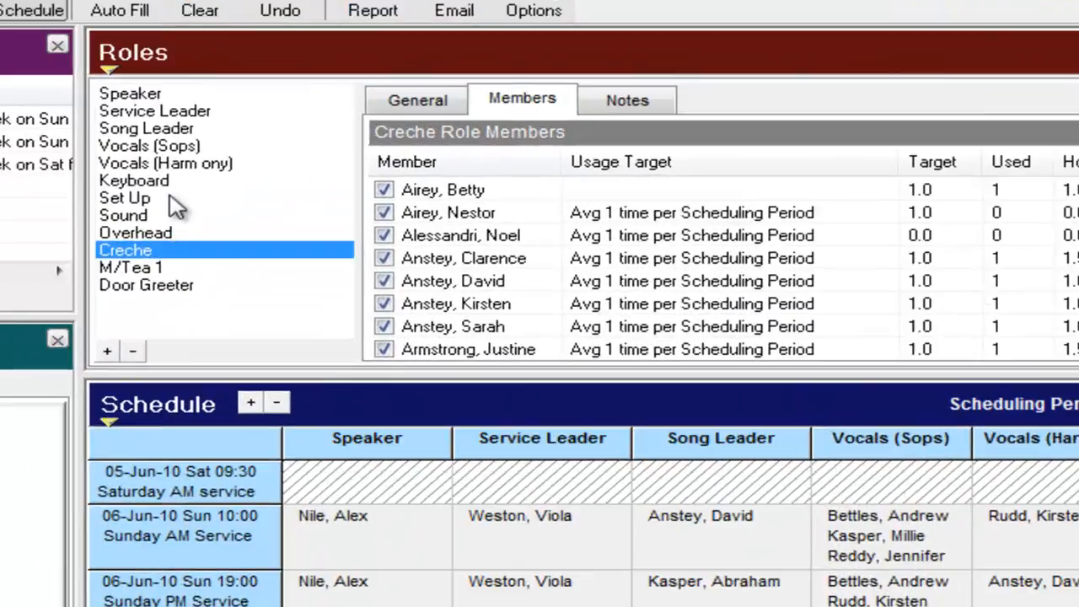
click(381, 148)
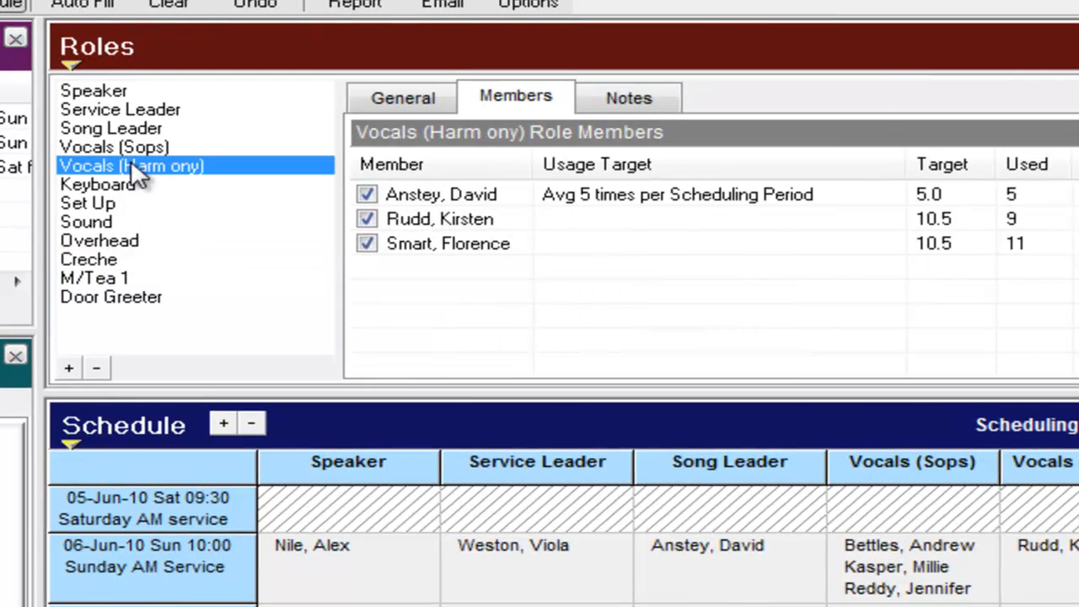
click(109, 93)
click(107, 112)
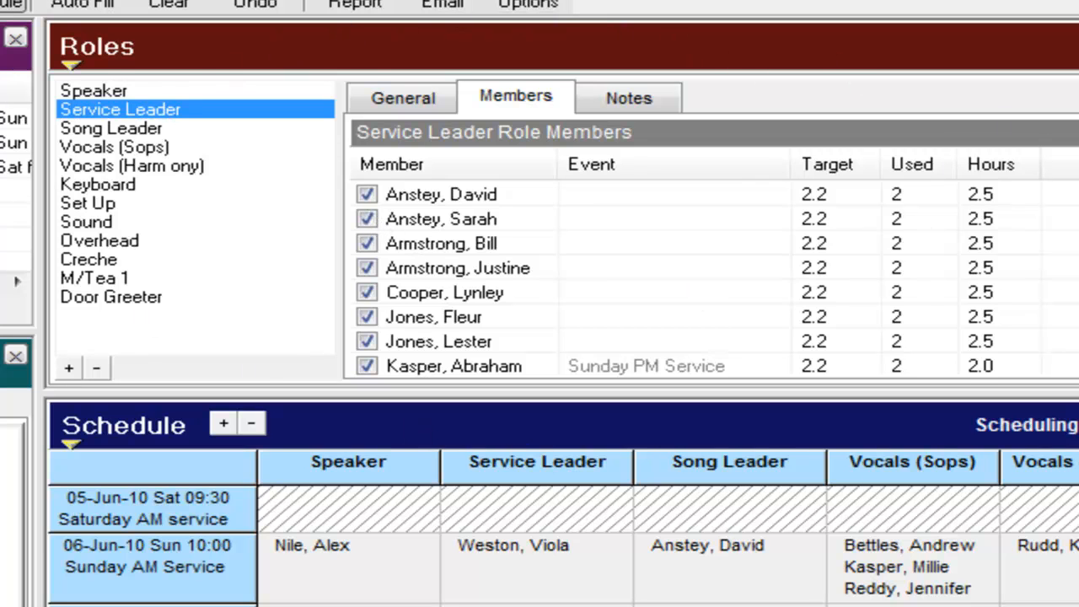
Create a new role named New role.
click(93, 43)
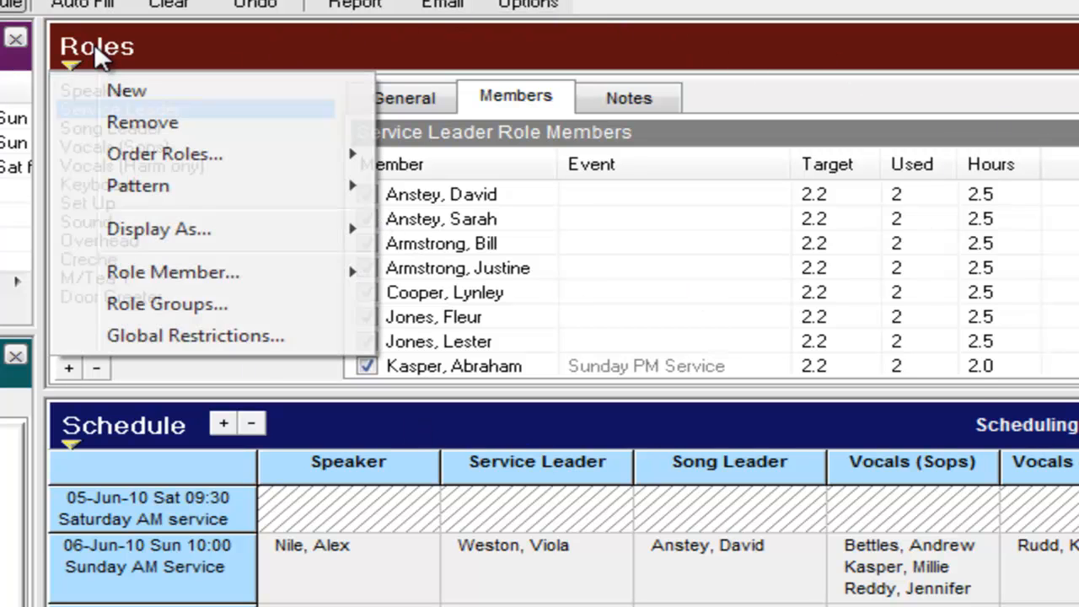
click(133, 90)
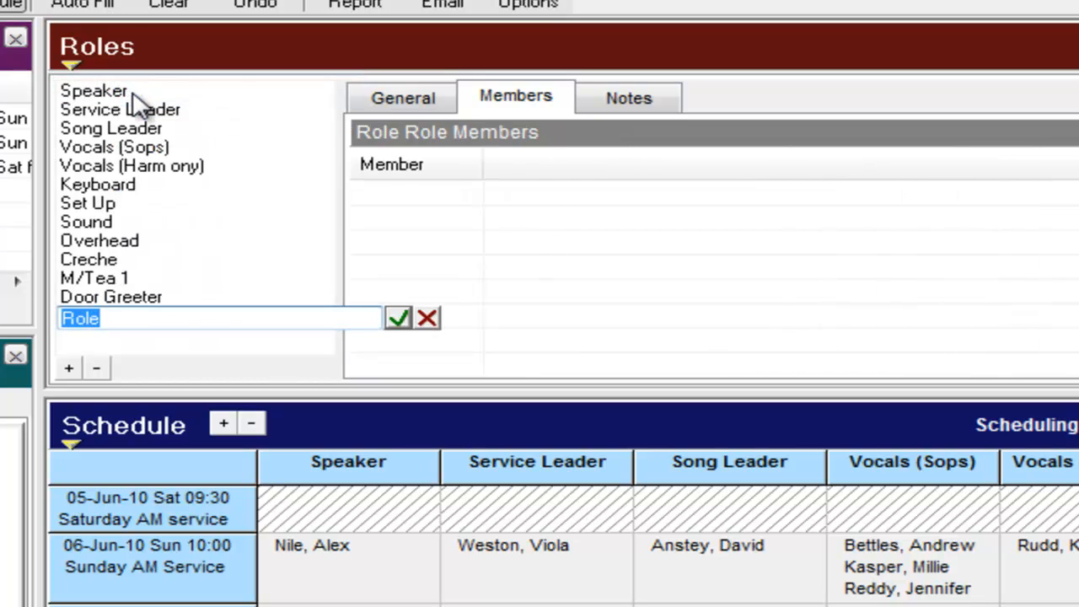
text(New role)
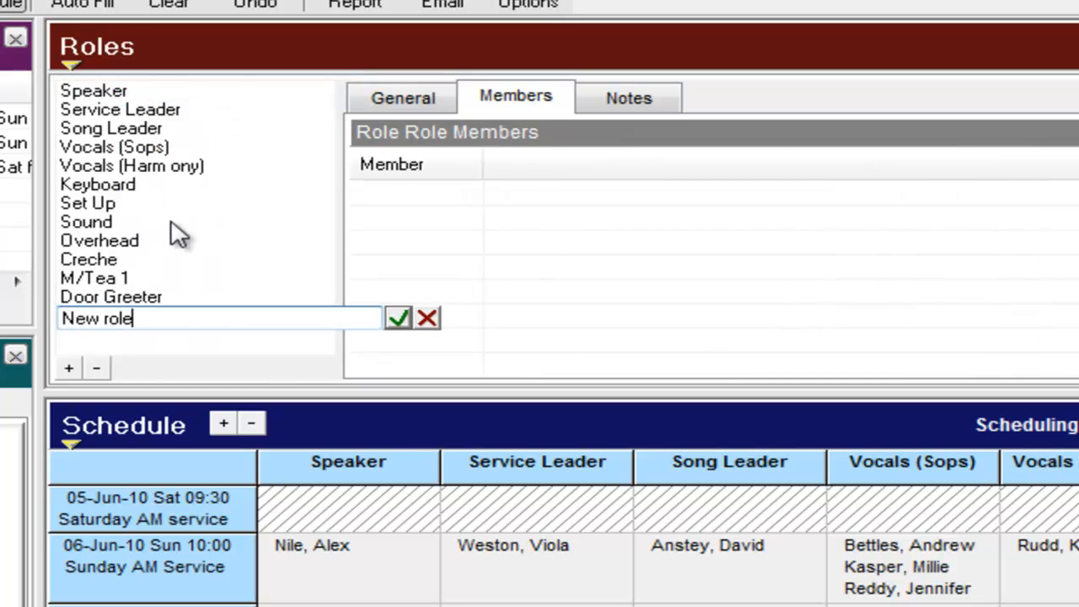
key(Return)
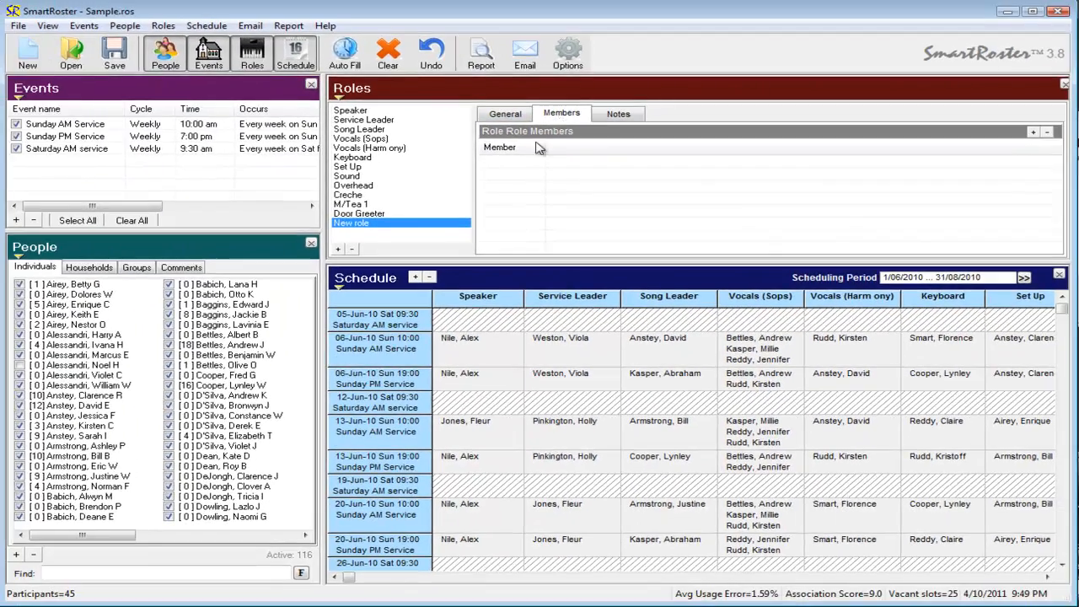
Add a selection of people from the member list as members of New role.
right_click(497, 171)
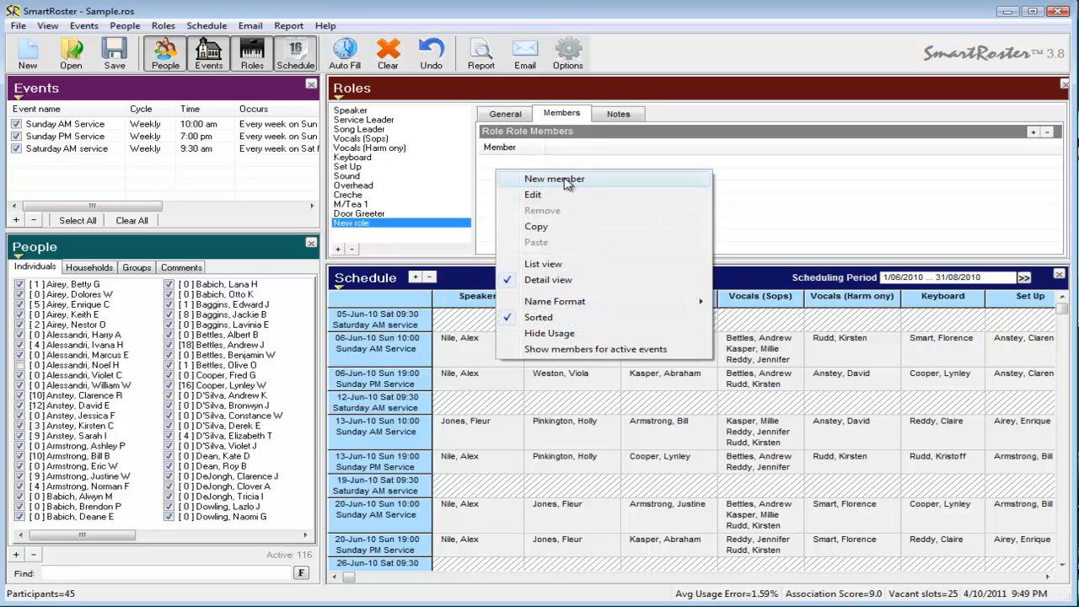
click(558, 180)
click(337, 207)
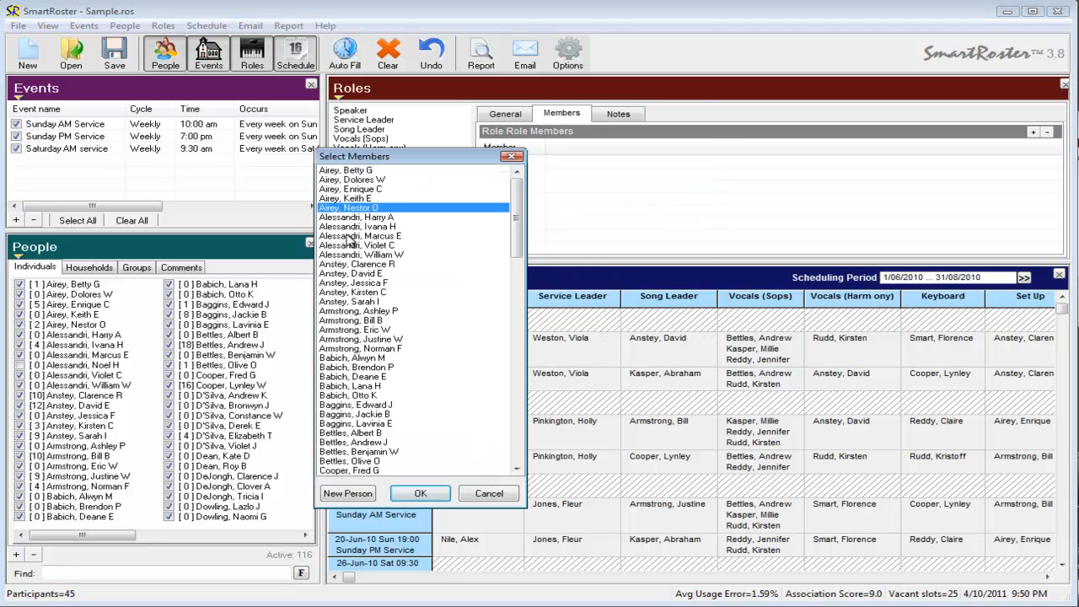
shift+click(348, 264)
ctrl+click(348, 340)
ctrl+click(344, 414)
ctrl+click(352, 443)
scroll(506, 447, down, 11)
ctrl+click(347, 395)
ctrl+click(354, 321)
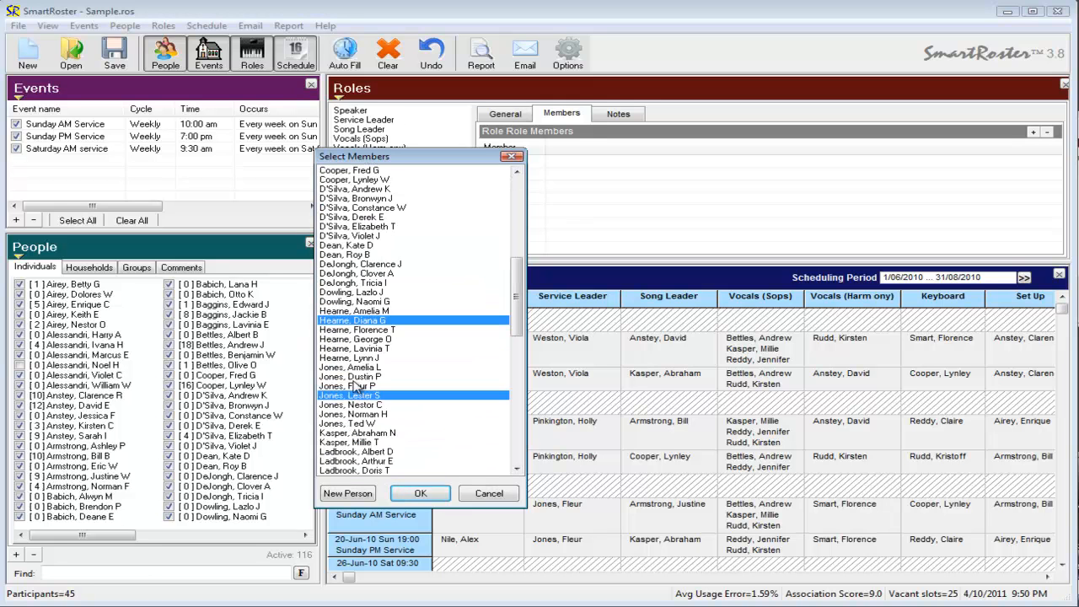
ctrl+click(356, 433)
ctrl+click(358, 264)
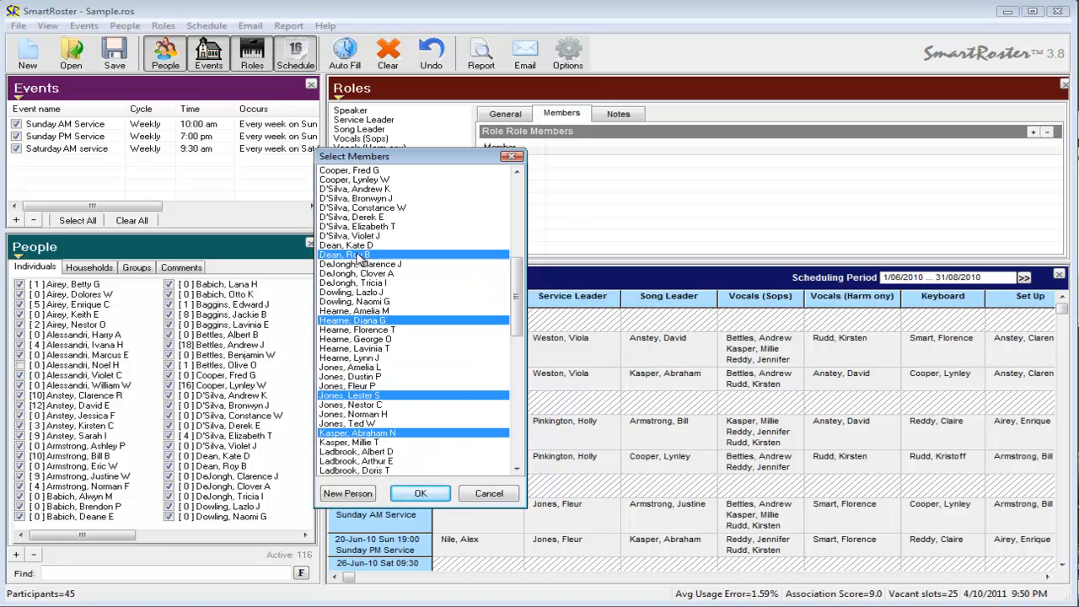
click(511, 413)
ctrl+click(371, 273)
ctrl+click(356, 339)
ctrl+click(354, 395)
ctrl+click(352, 404)
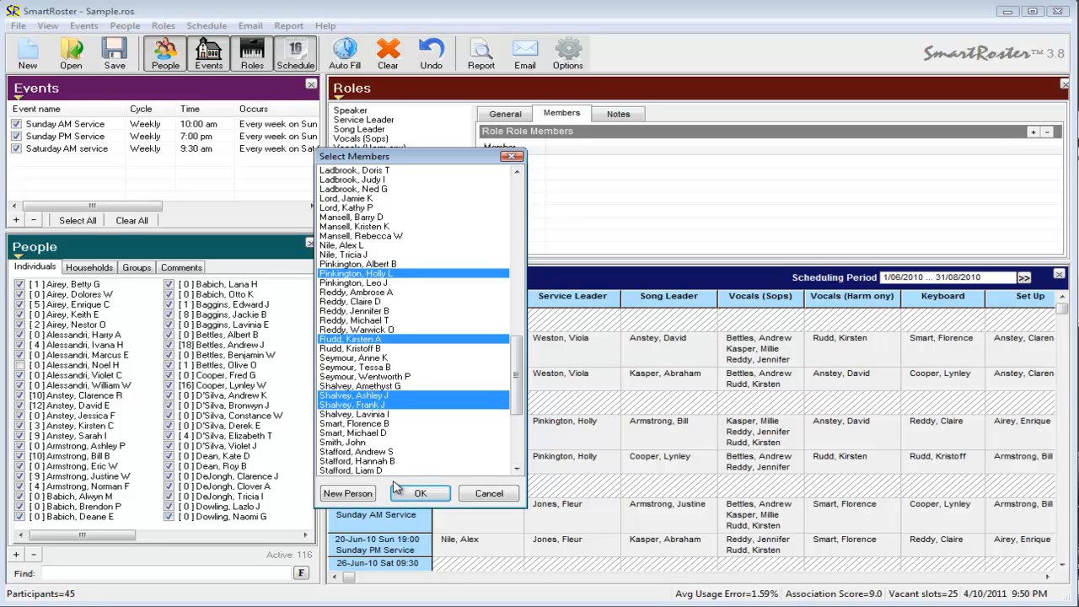
click(516, 443)
ctrl+click(371, 413)
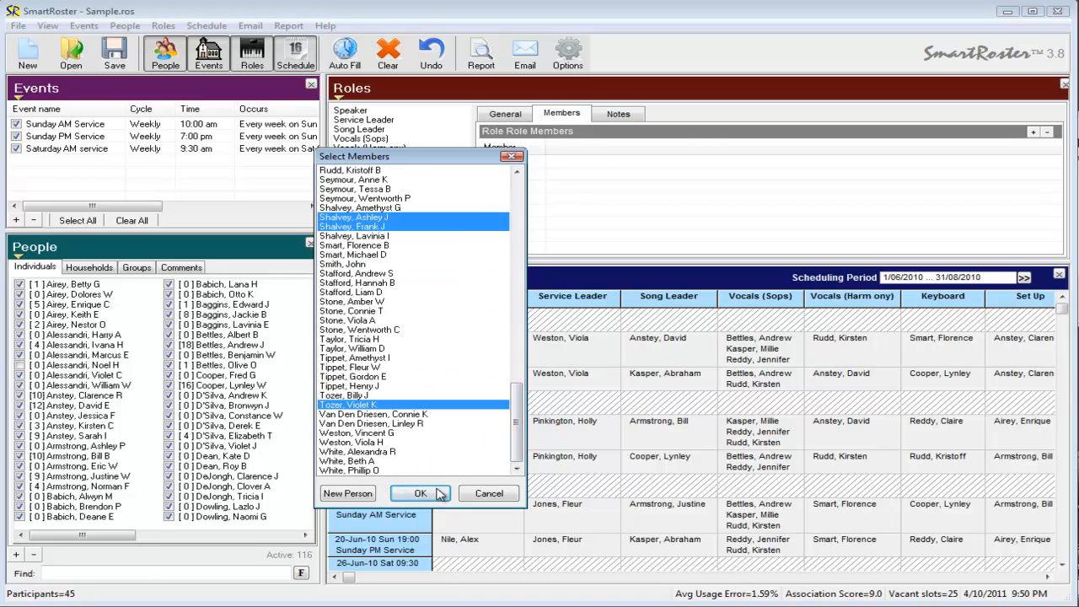
click(425, 493)
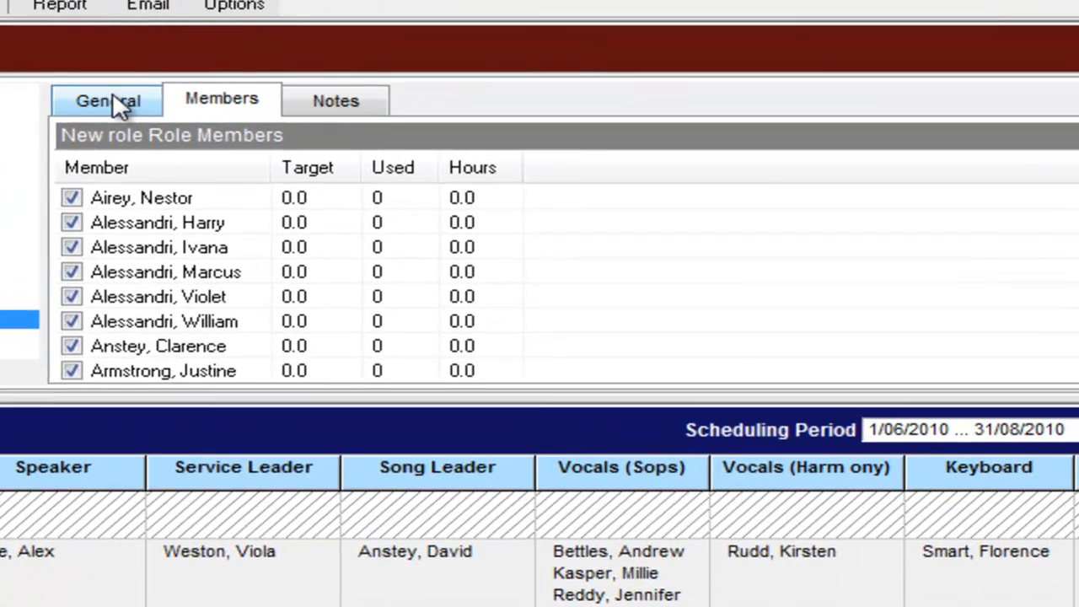
Make New role apply to the Sunday PM Service event in addition to Sunday AM Service.
click(506, 111)
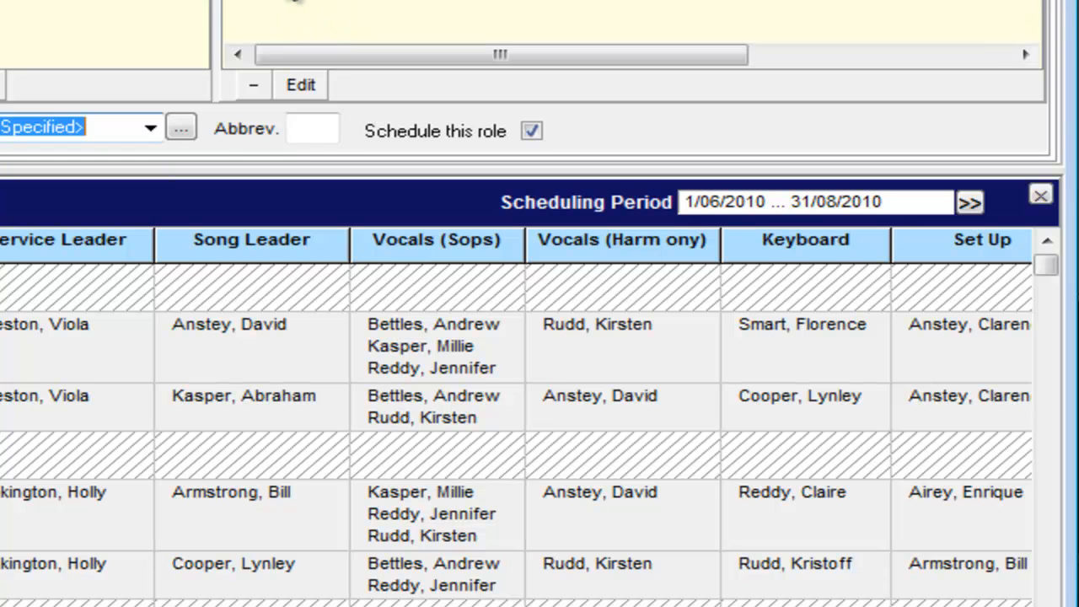
click(291, 0)
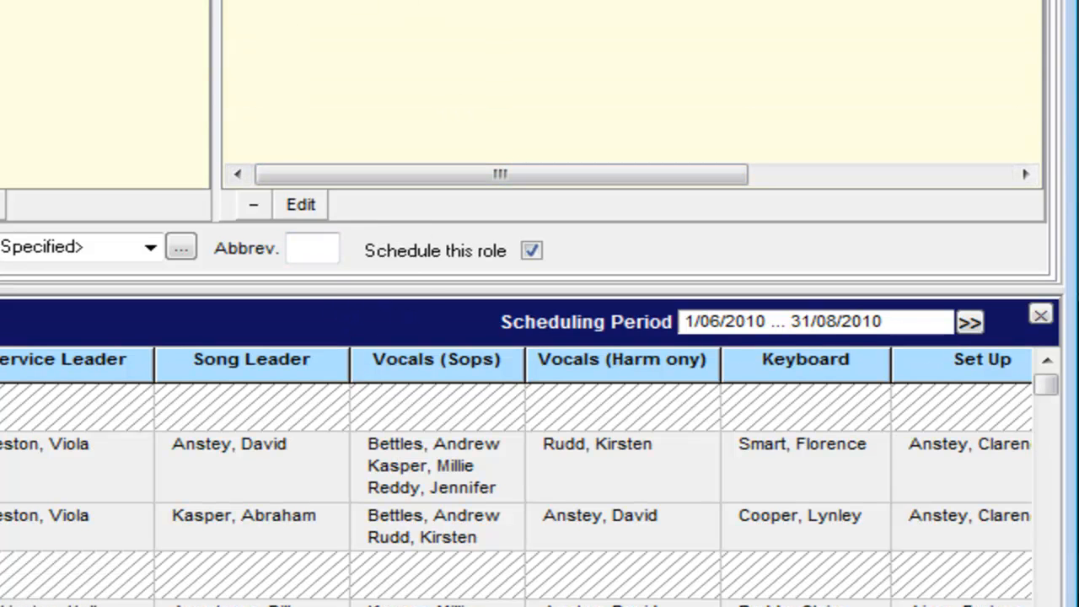
drag(333, 0, 429, 53)
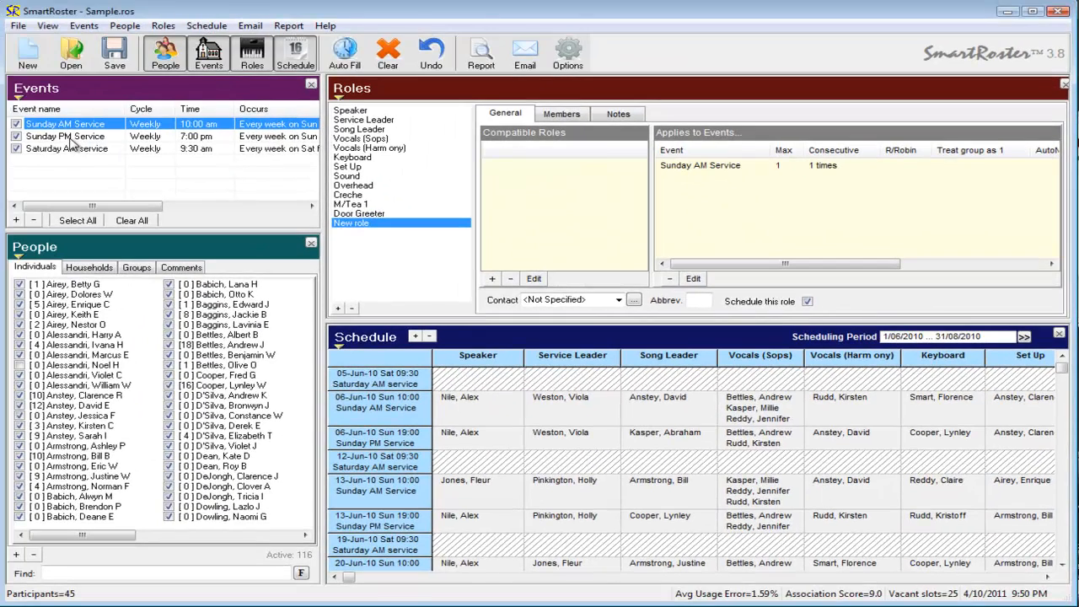
drag(72, 139, 796, 214)
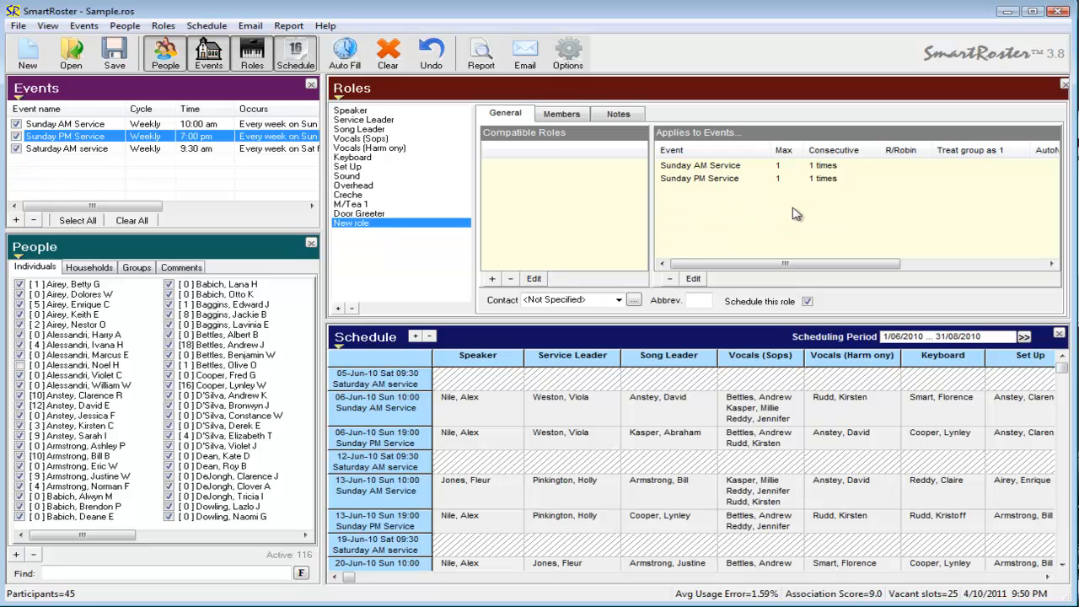
Set New role to schedule at least and at most 2 people for the Sunday AM Service.
double_click(696, 168)
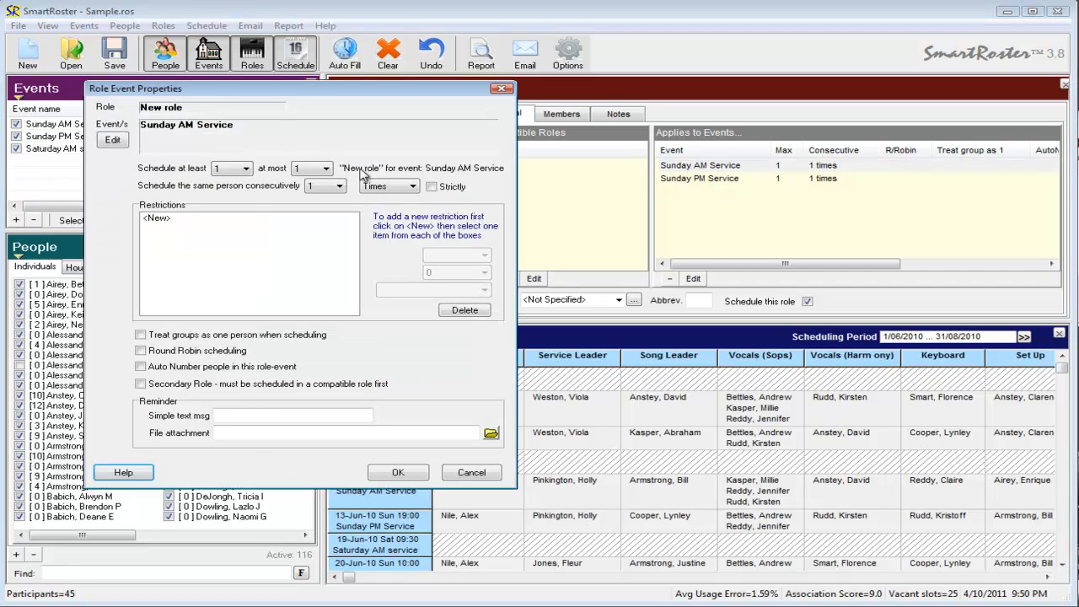
click(234, 170)
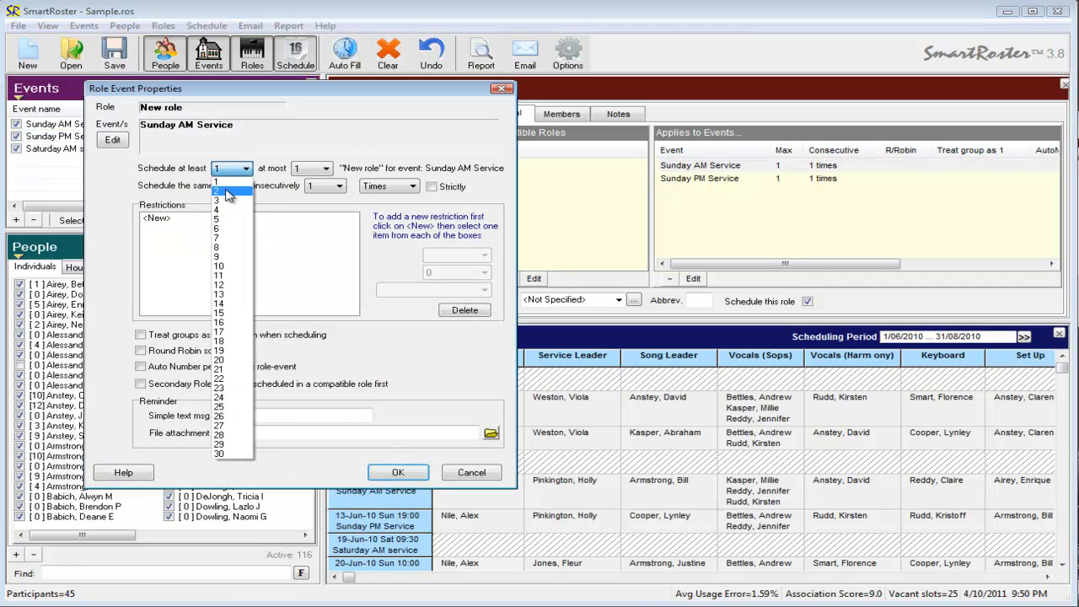
click(227, 192)
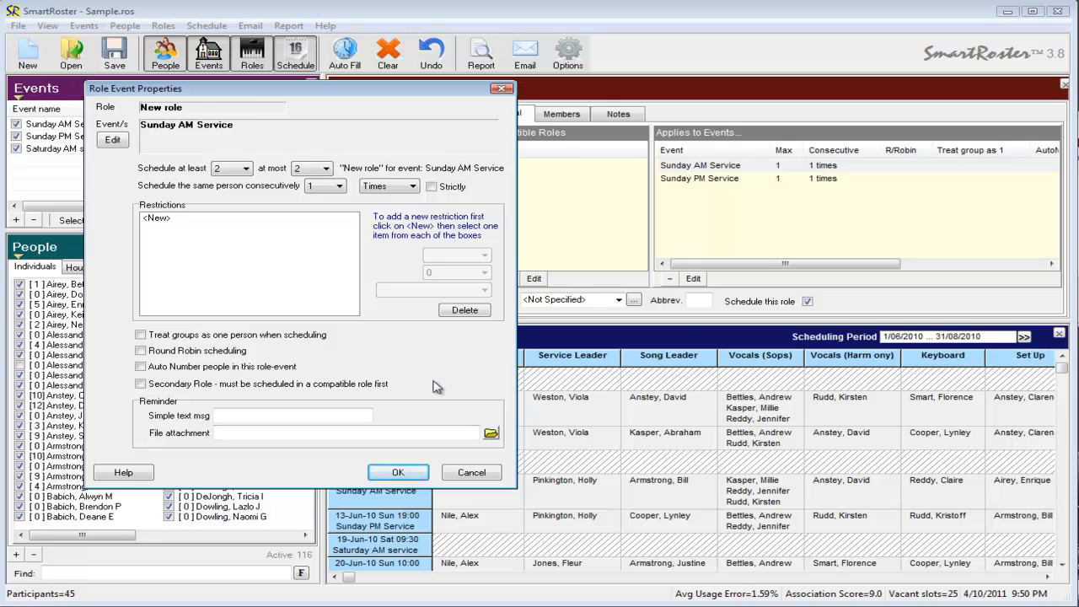
click(398, 472)
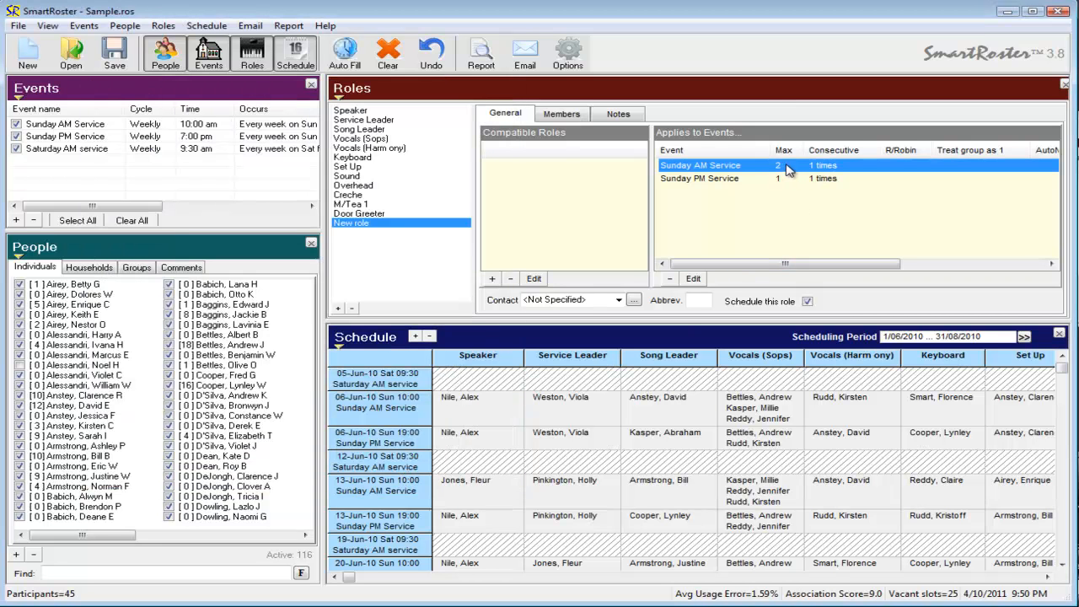
Limit scheduling the same person consecutively for Sunday AM Service to 2 weeks.
click(693, 181)
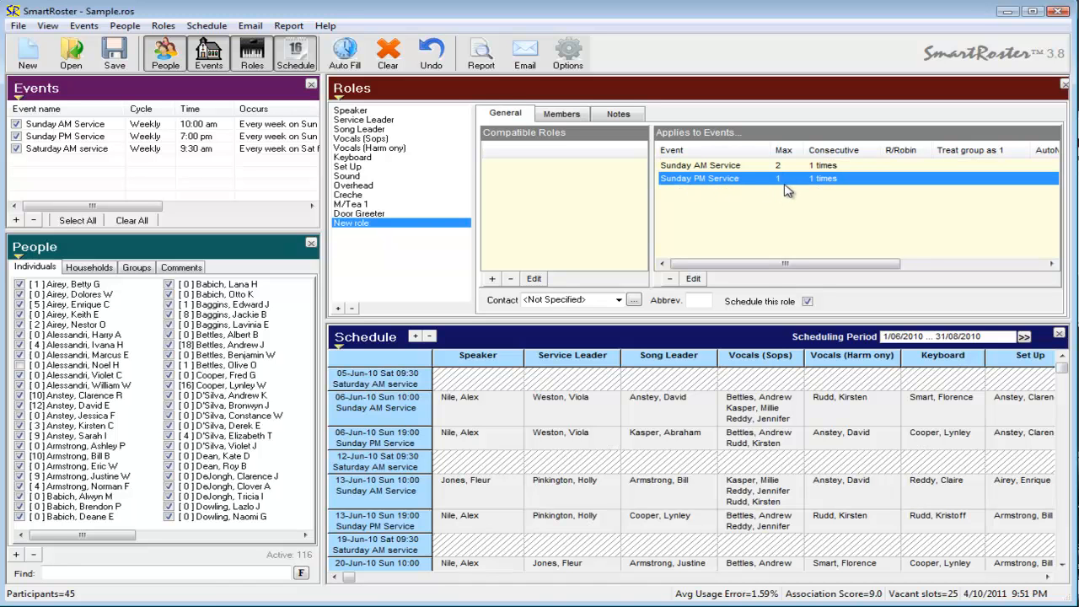
double_click(710, 166)
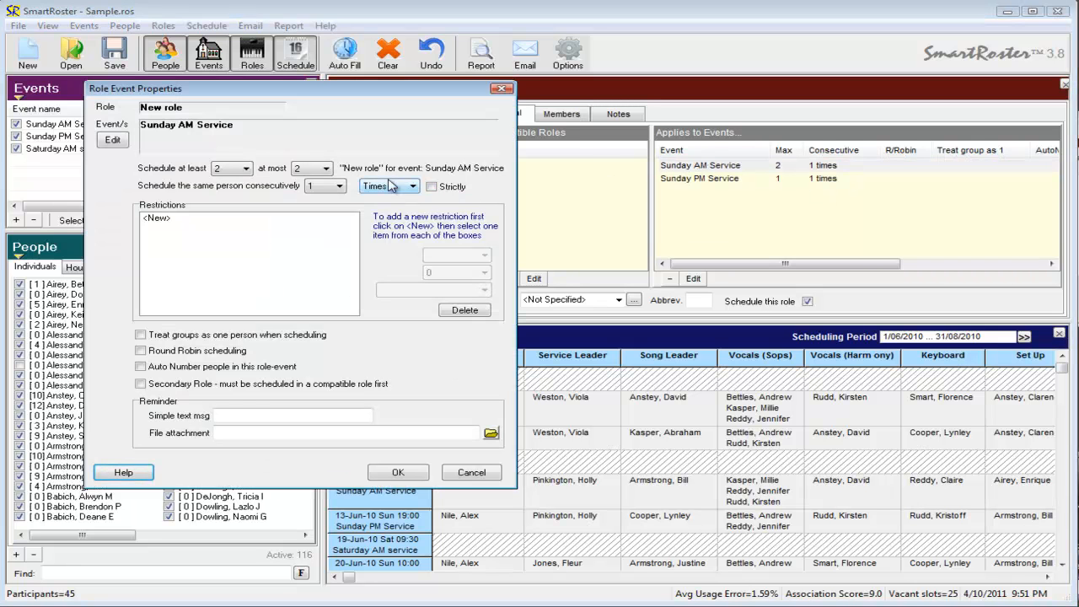
click(340, 186)
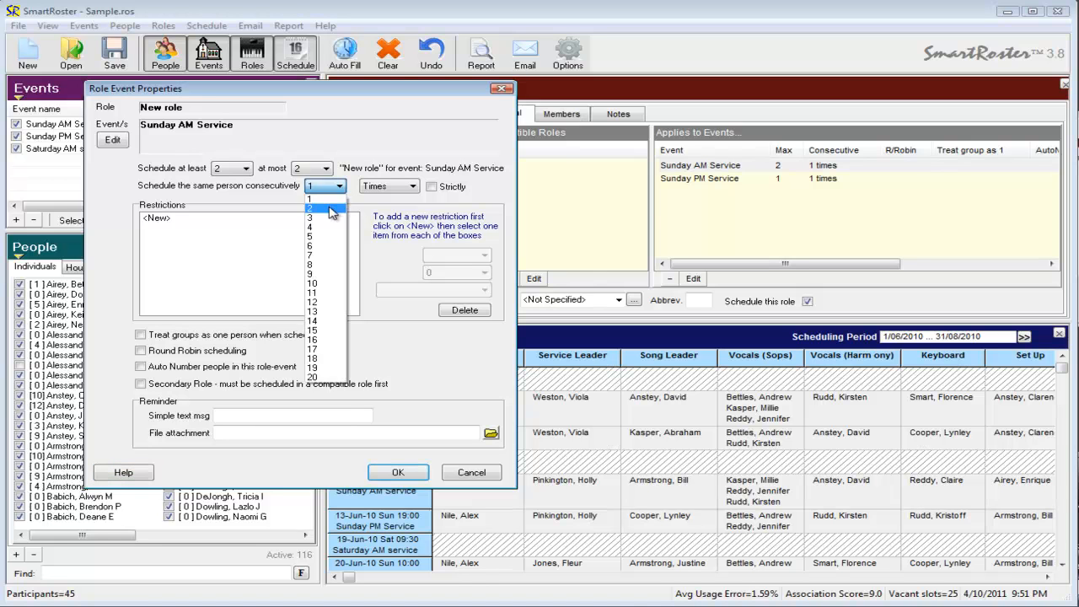
click(333, 209)
click(412, 186)
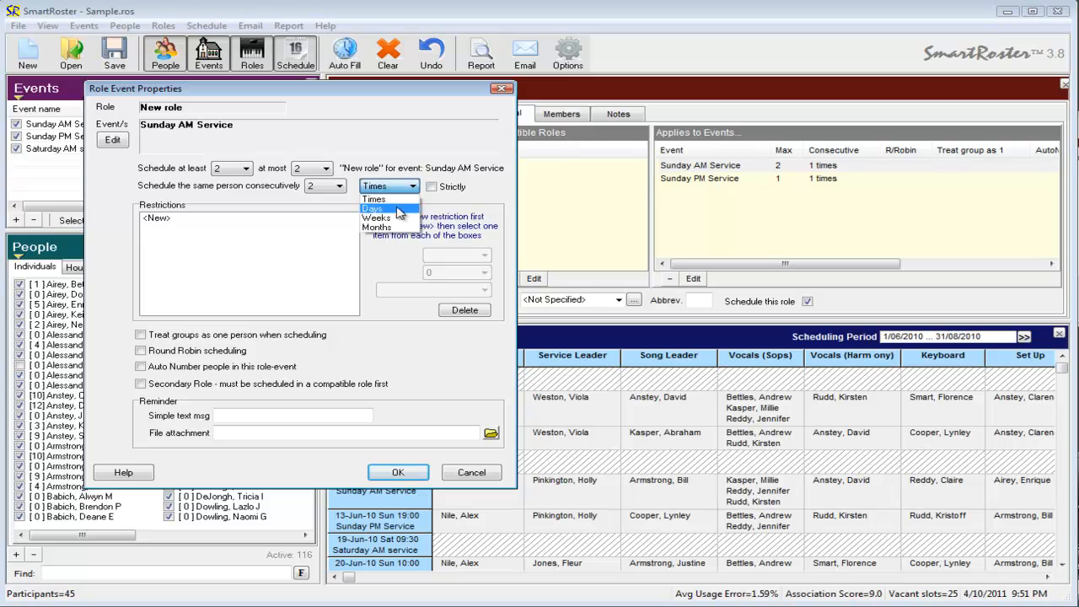
click(396, 221)
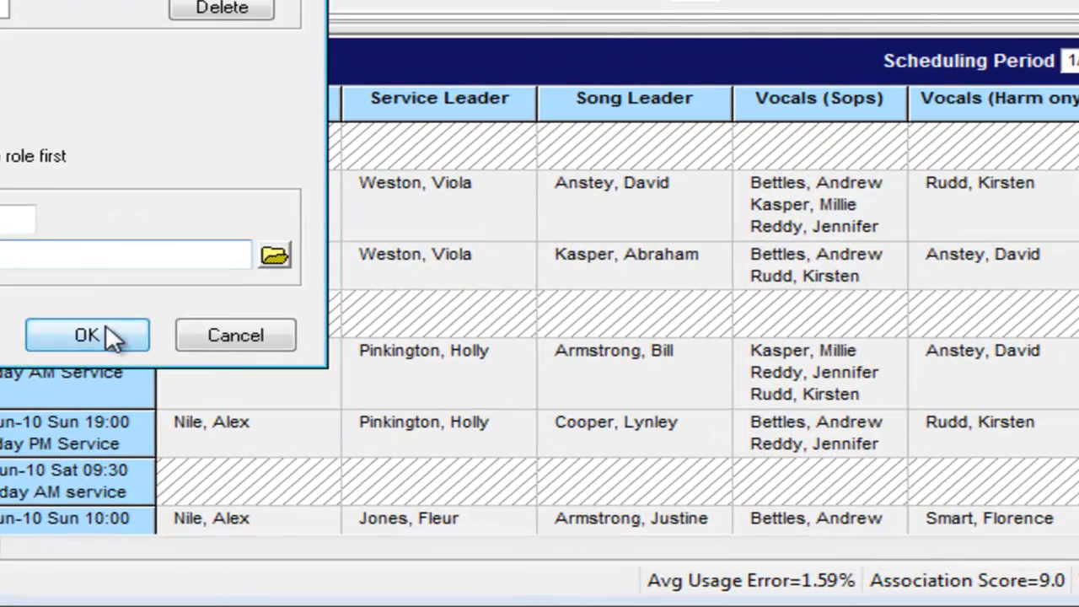
click(408, 469)
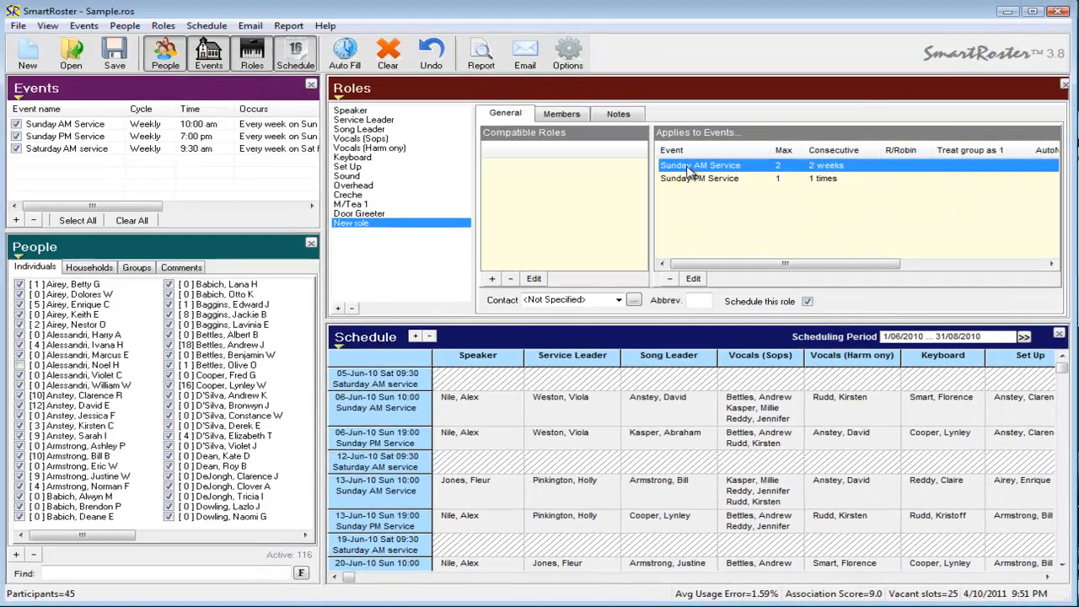
Review the Sunday AM Service properties of New role and the Door Greeter role's general settings.
double_click(689, 166)
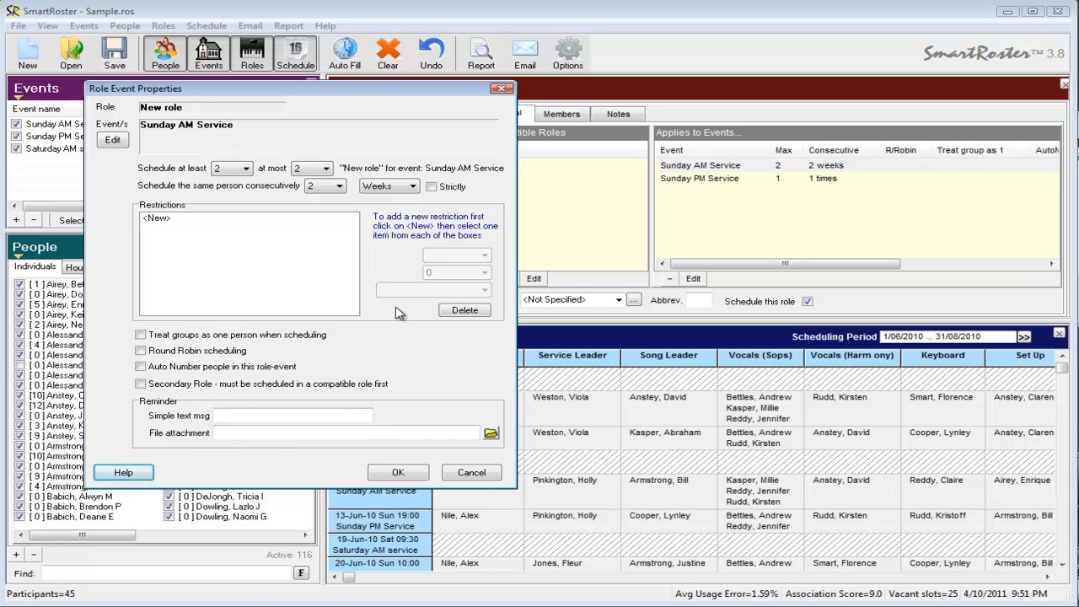
click(473, 474)
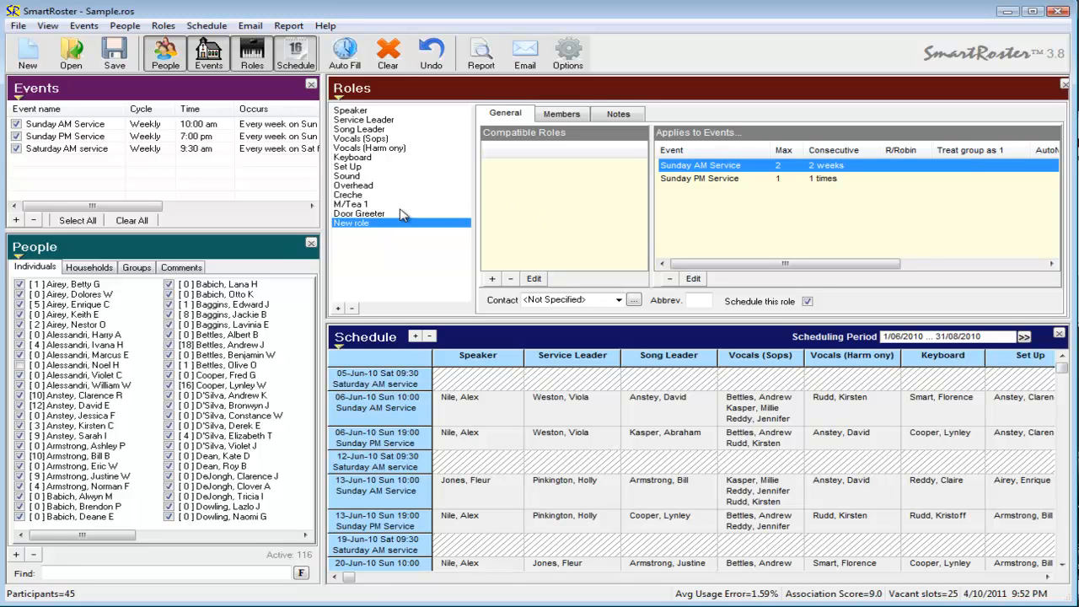
click(352, 214)
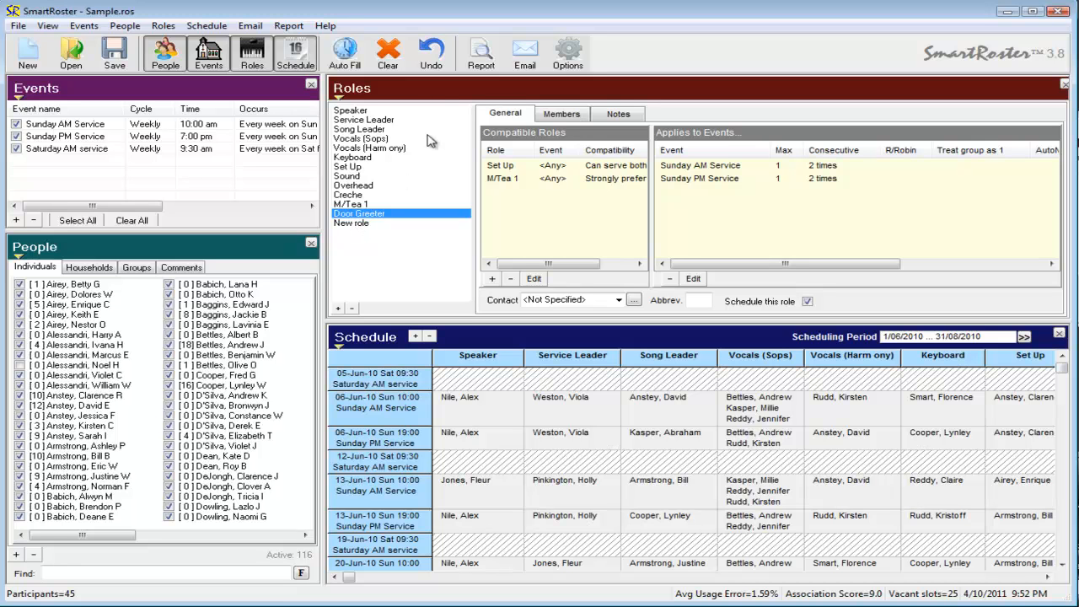
Review the compatible roles and compatibility levels listed for the Service Leader and Song Leader roles.
click(368, 120)
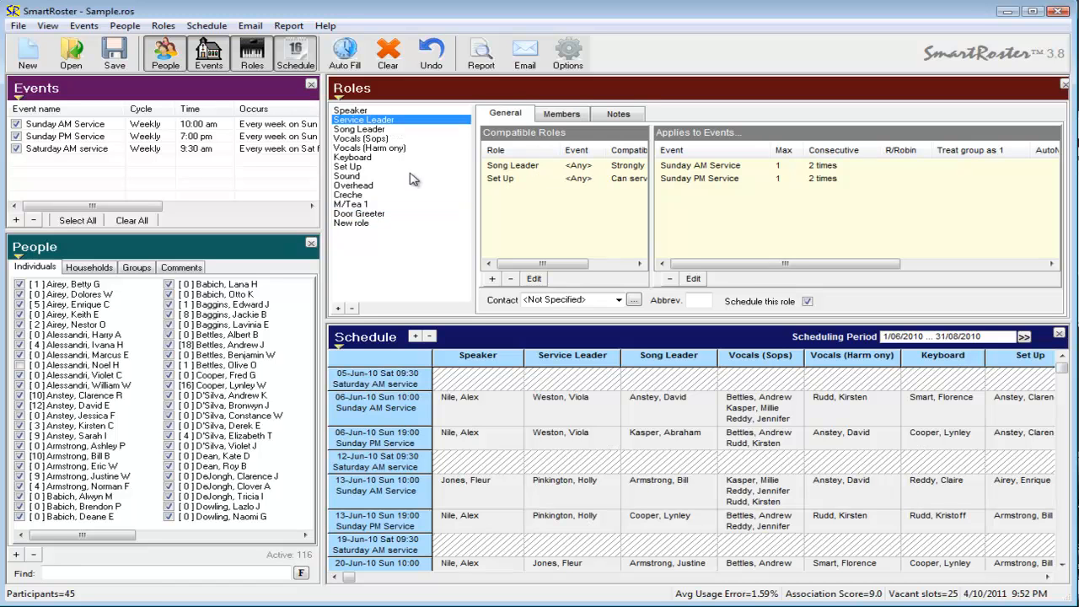
click(377, 130)
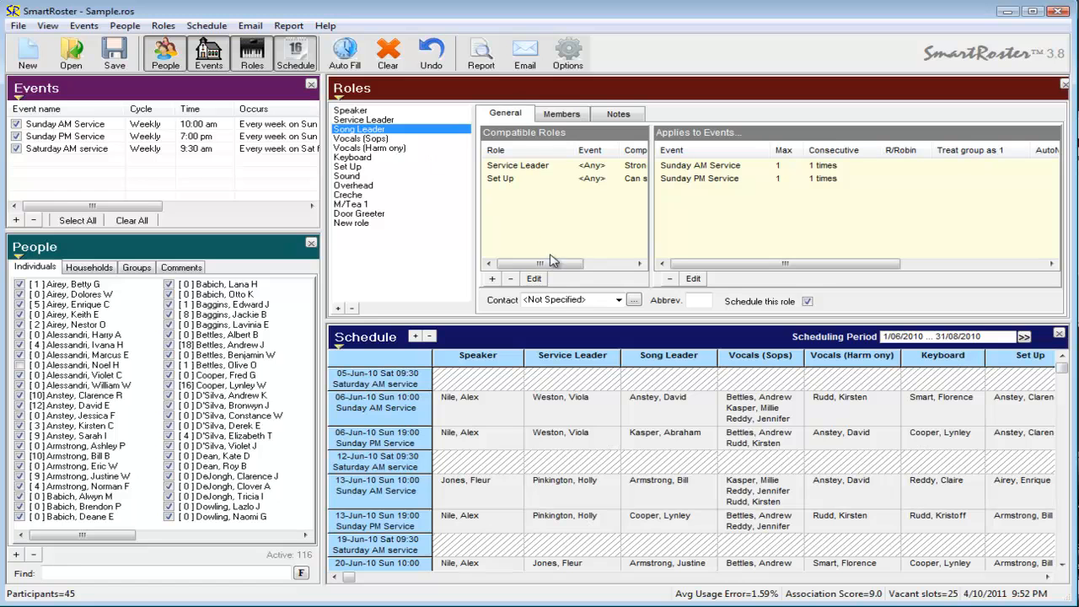
click(514, 168)
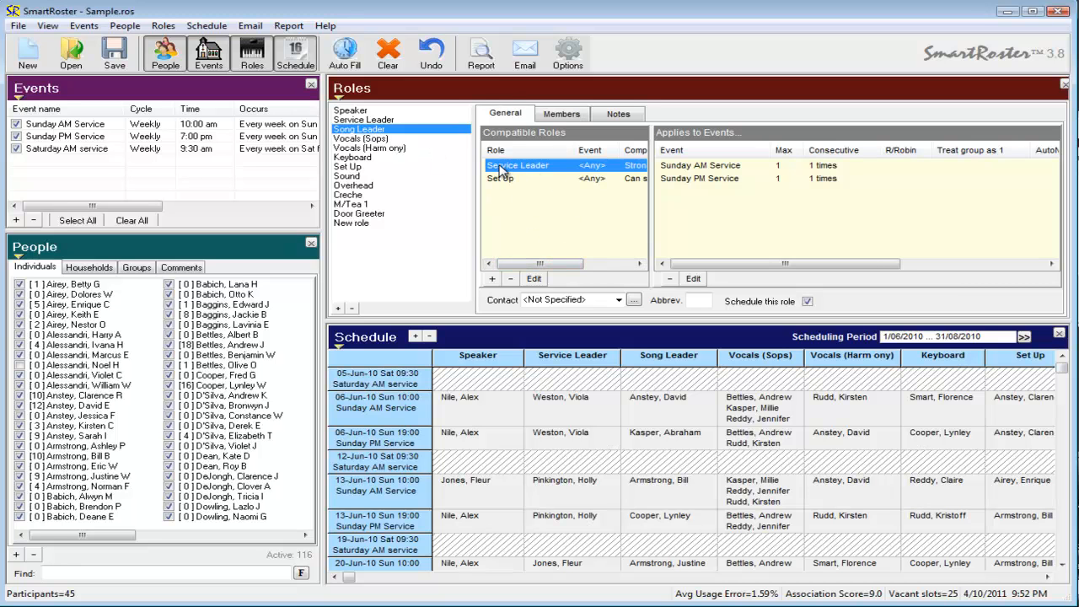
drag(574, 268, 631, 268)
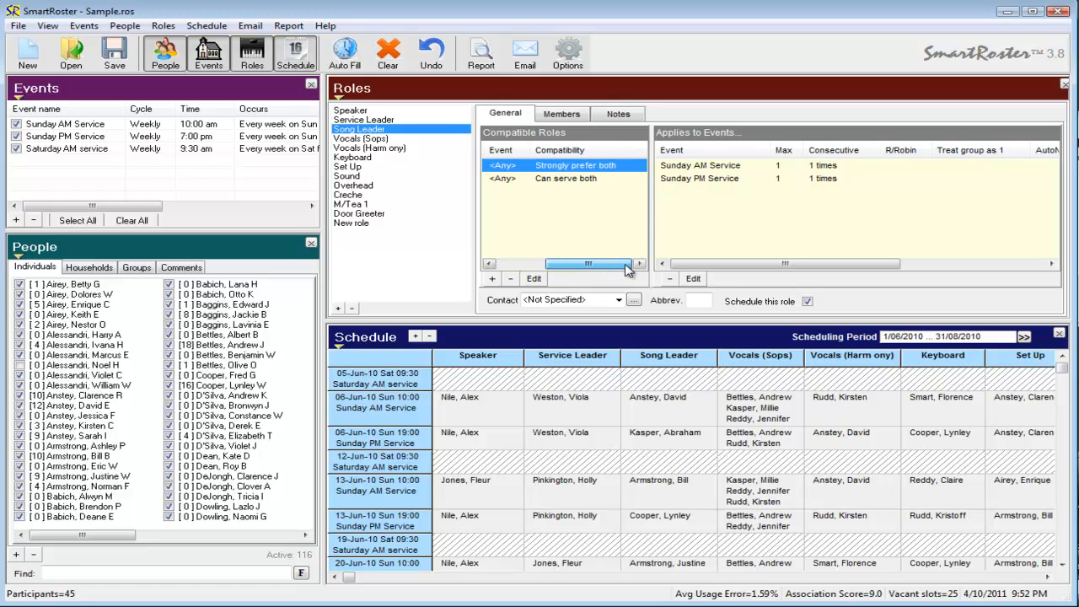
click(559, 185)
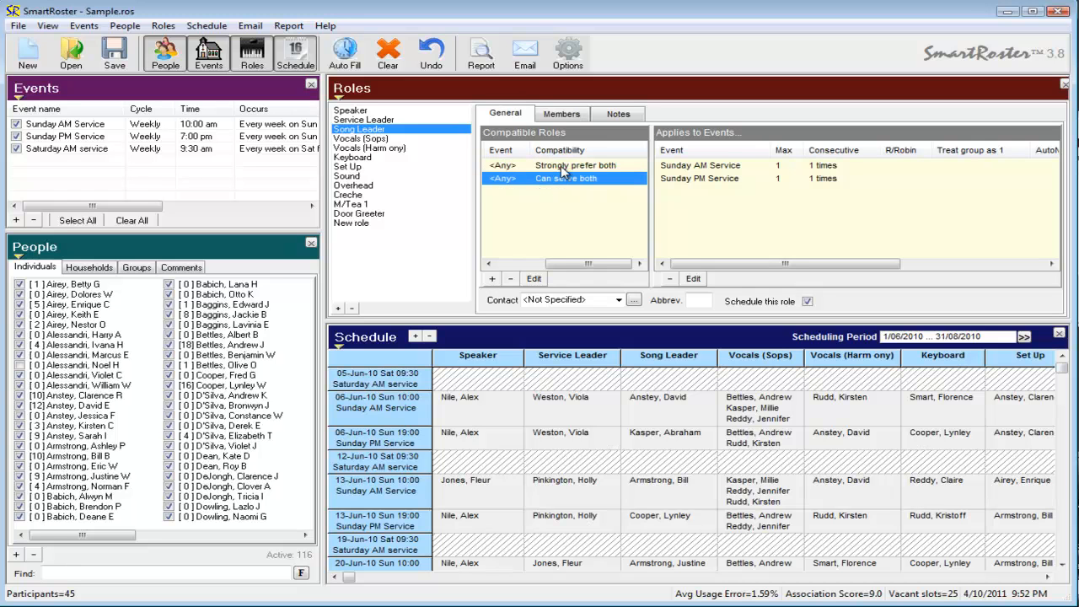
Open the Song Leader's compatibility with Service Leader, look through the compatibility levels, and cancel without changes.
double_click(564, 167)
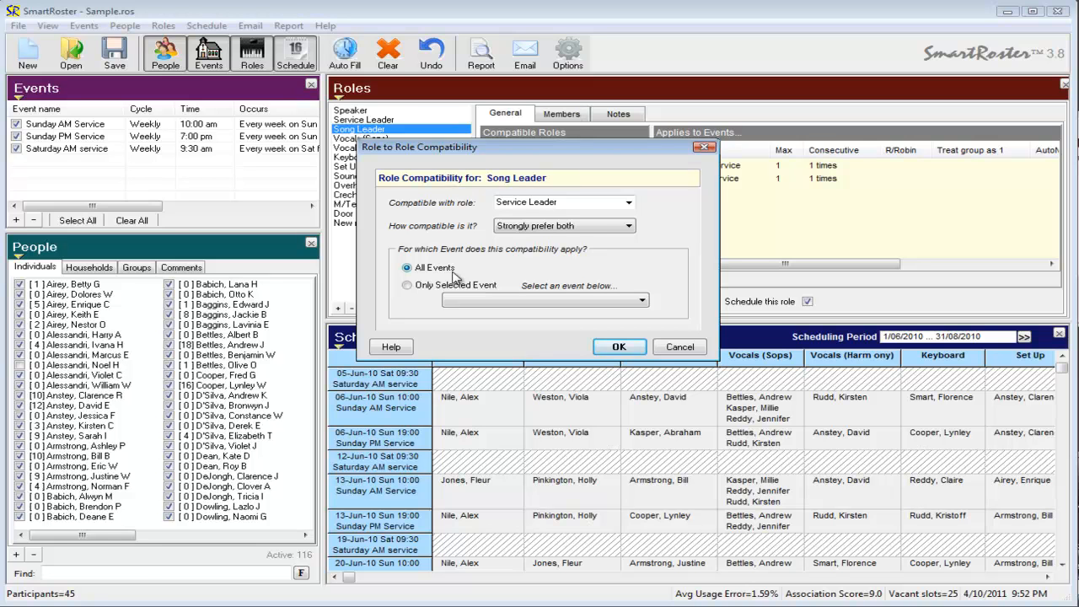
click(591, 228)
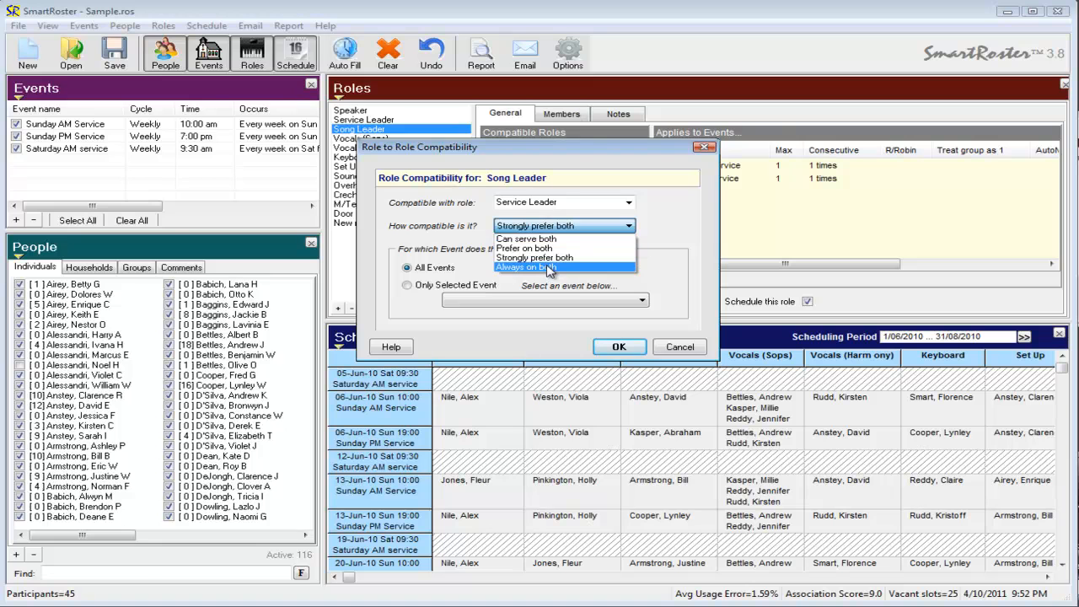
click(689, 353)
click(544, 228)
click(549, 272)
click(671, 349)
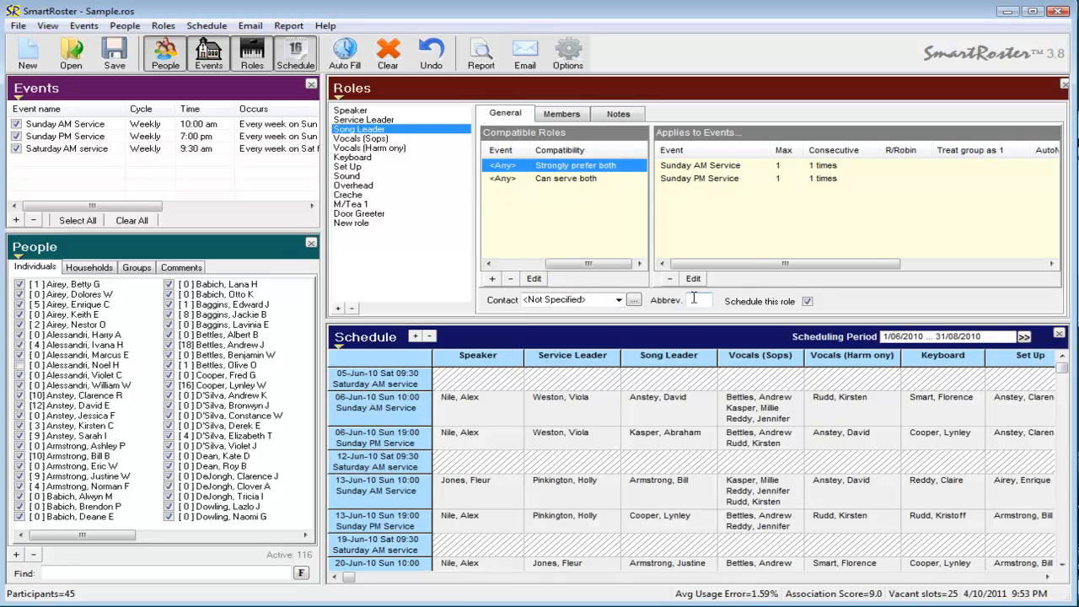
Set the Song Leader role's contact to a person from the contact list.
click(619, 301)
click(552, 360)
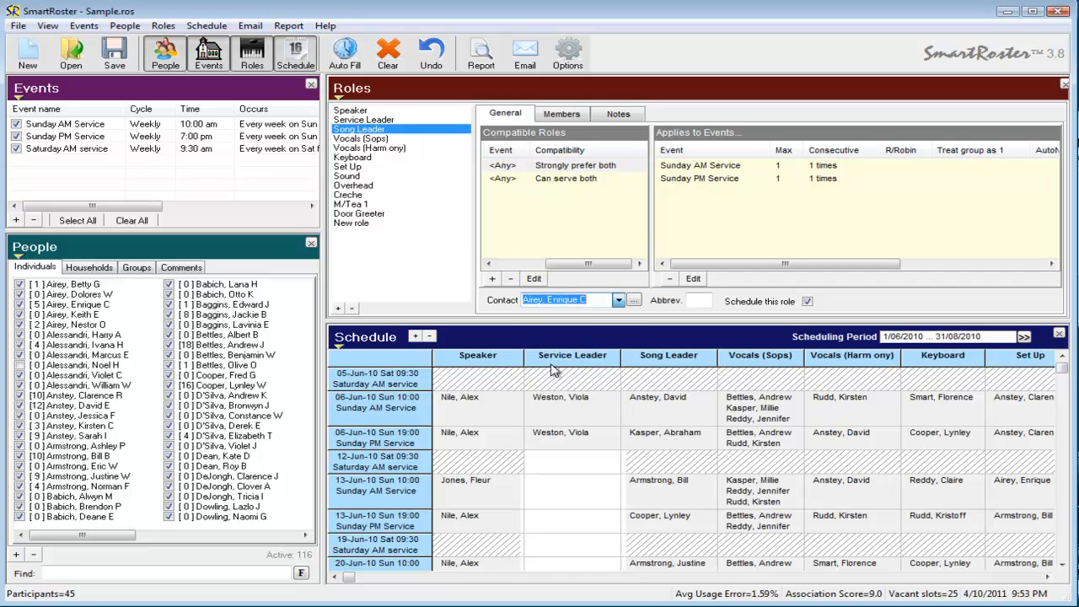